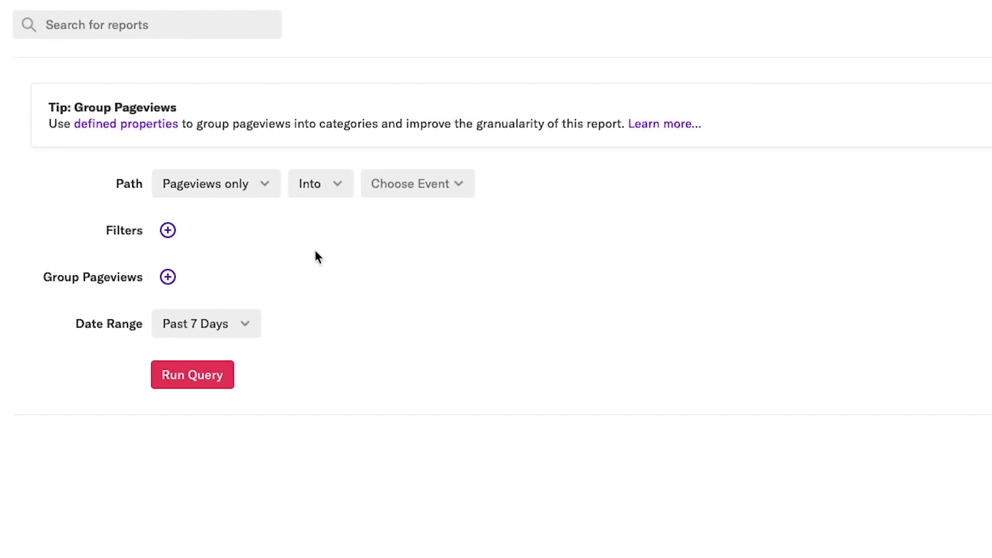
Set the path to include pageviews and events, starting From an event.
click(288, 205)
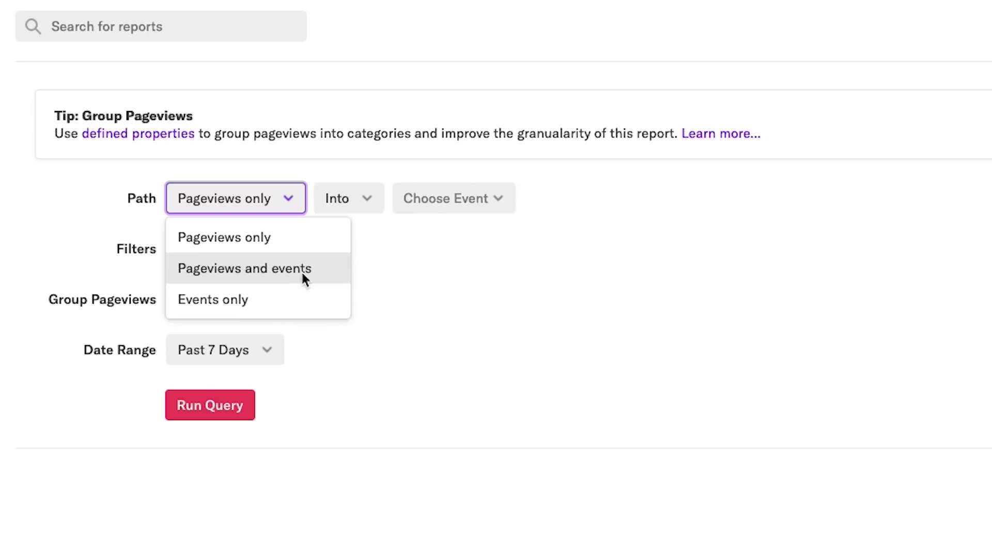
click(304, 278)
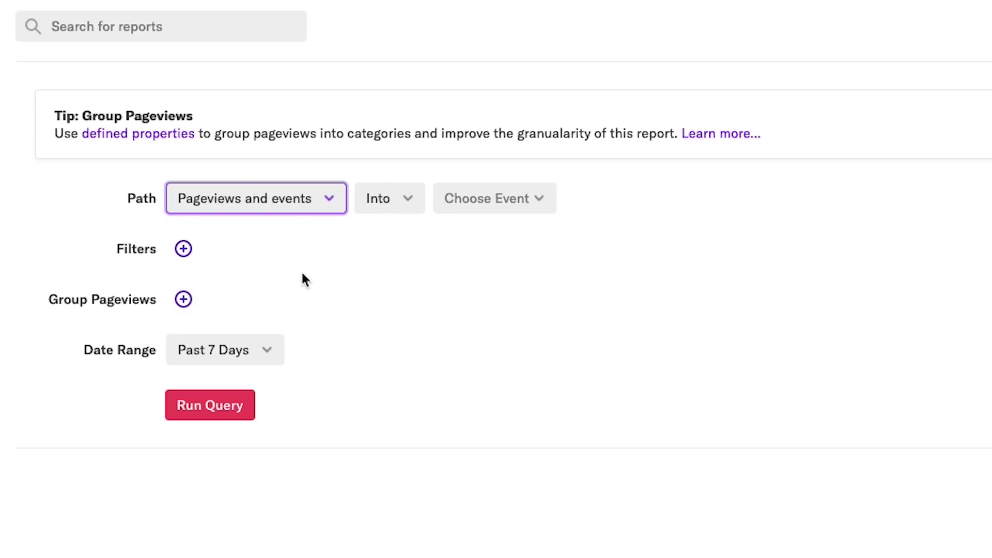
click(404, 209)
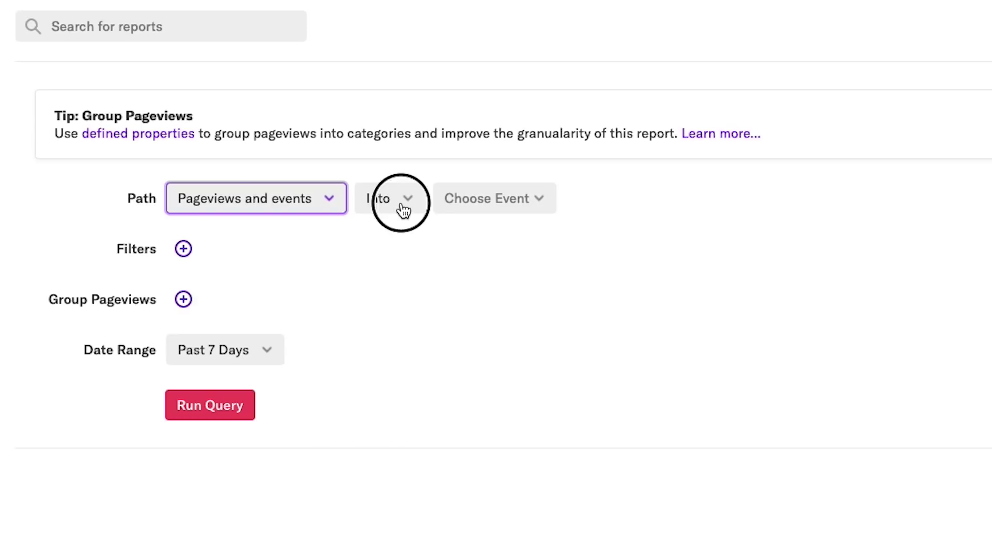
click(401, 267)
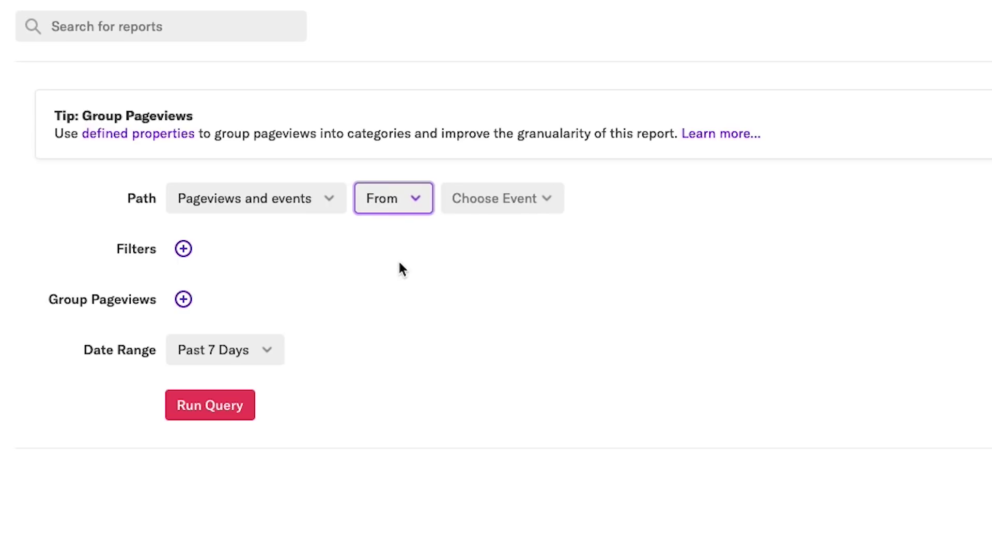
Choose View App Home as the starting event and run the query.
click(467, 209)
text(home)
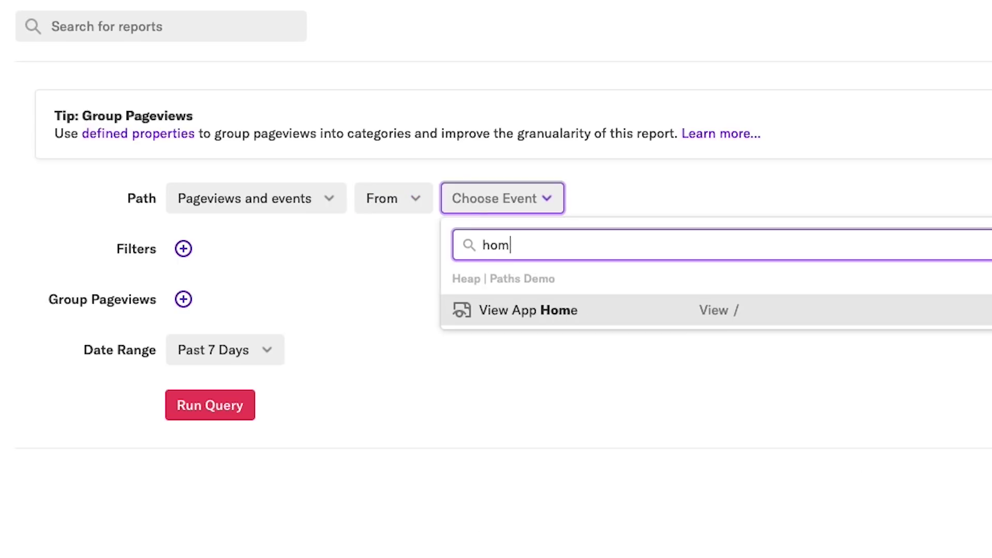
click(536, 306)
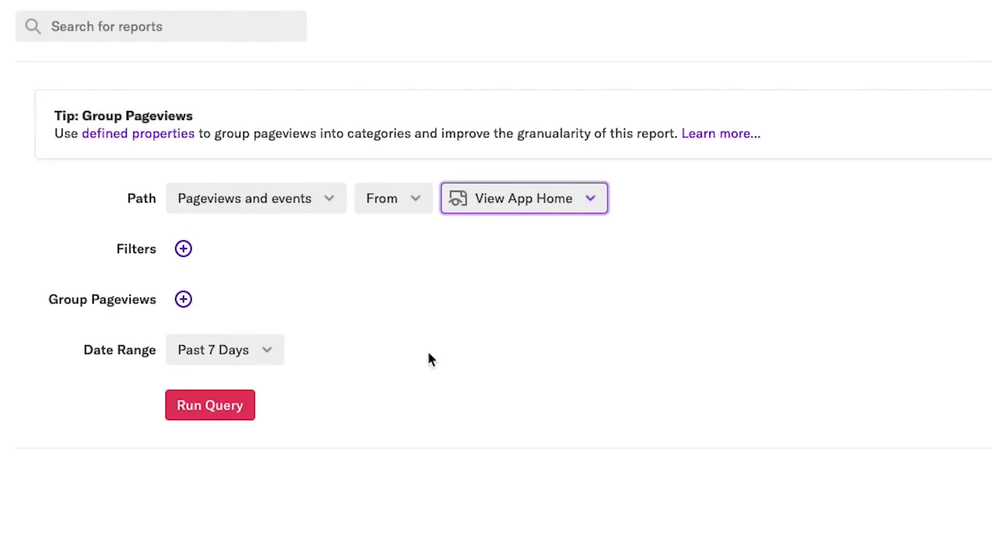
click(250, 407)
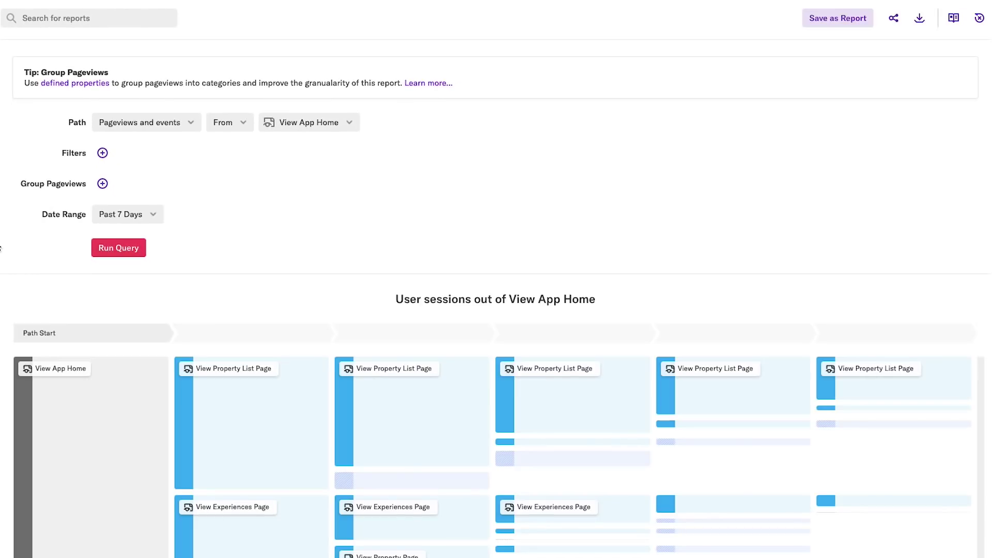
Scroll the View App Home paths chart and inspect later-step nodes for drop-offs.
scroll(0, 248, down, 3)
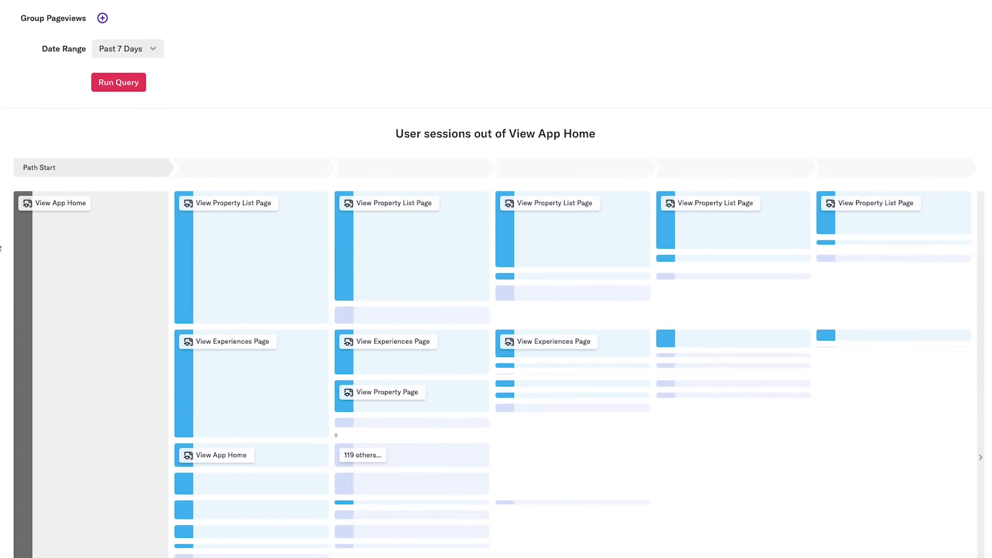
scroll(0, 248, down, 2)
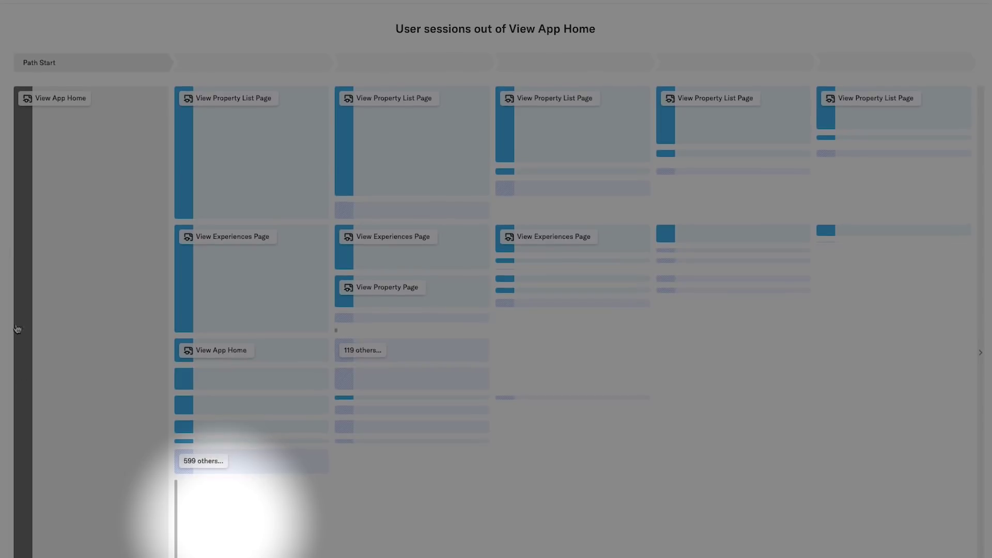
mouse_move(178, 514)
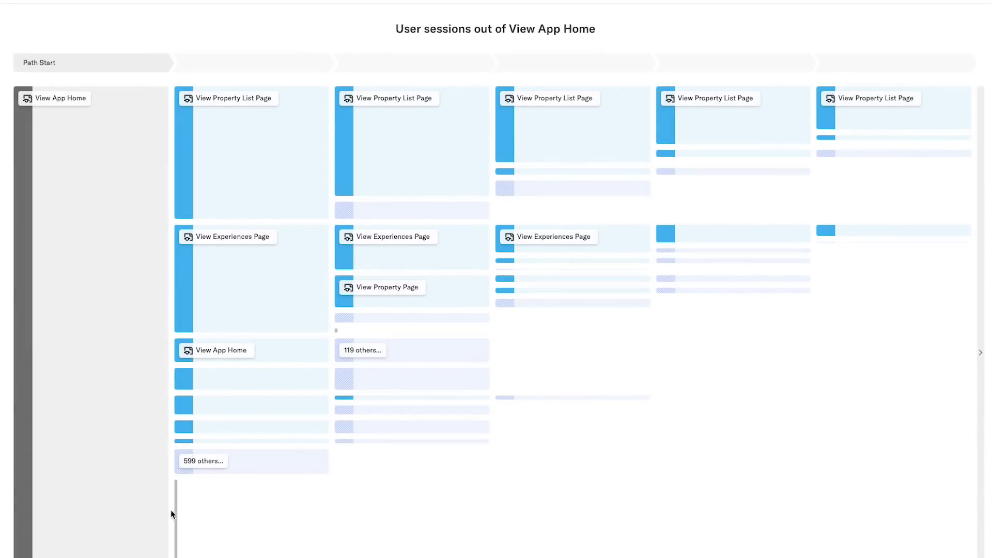
mouse_move(268, 354)
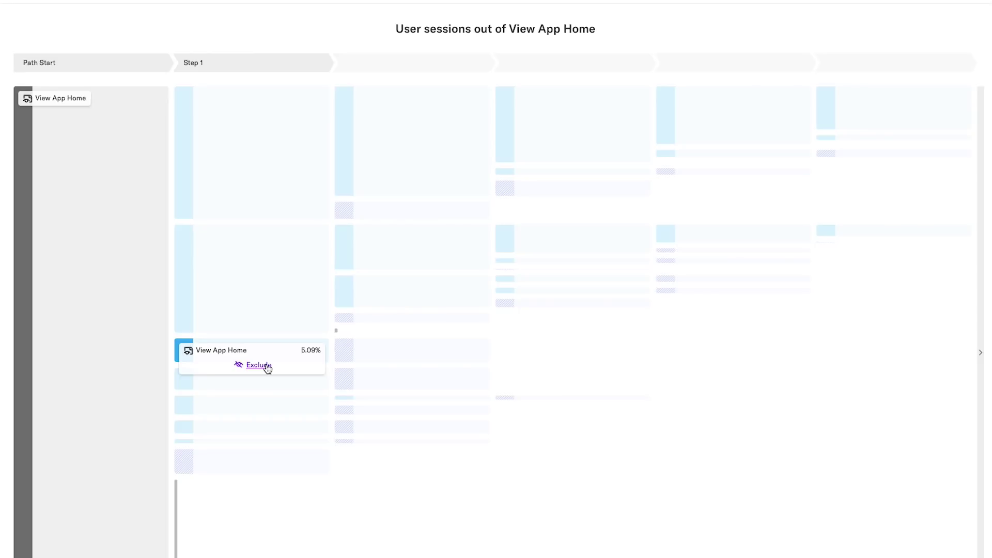
Exclude View App Home from the step-1 node, check the excluded events list, then review the chart.
click(267, 368)
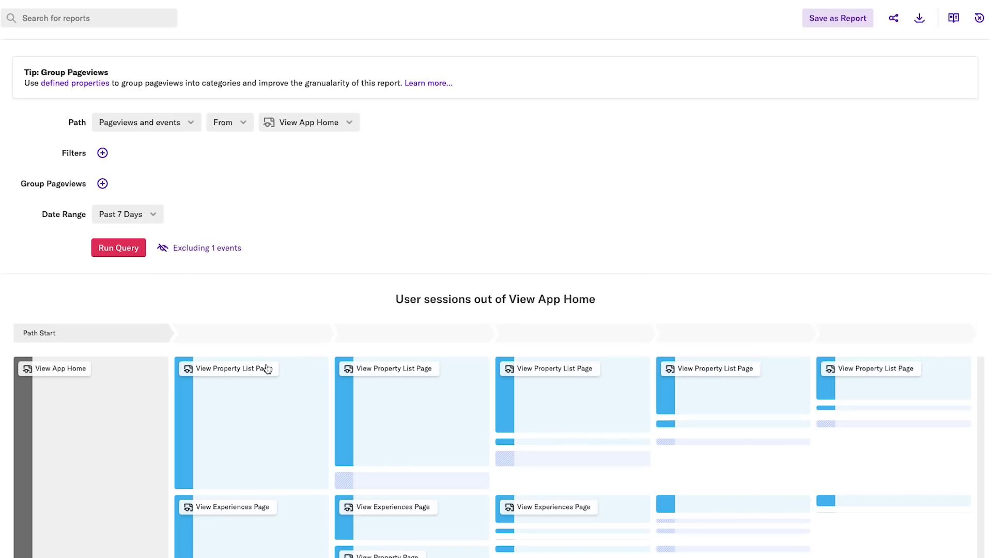
click(232, 251)
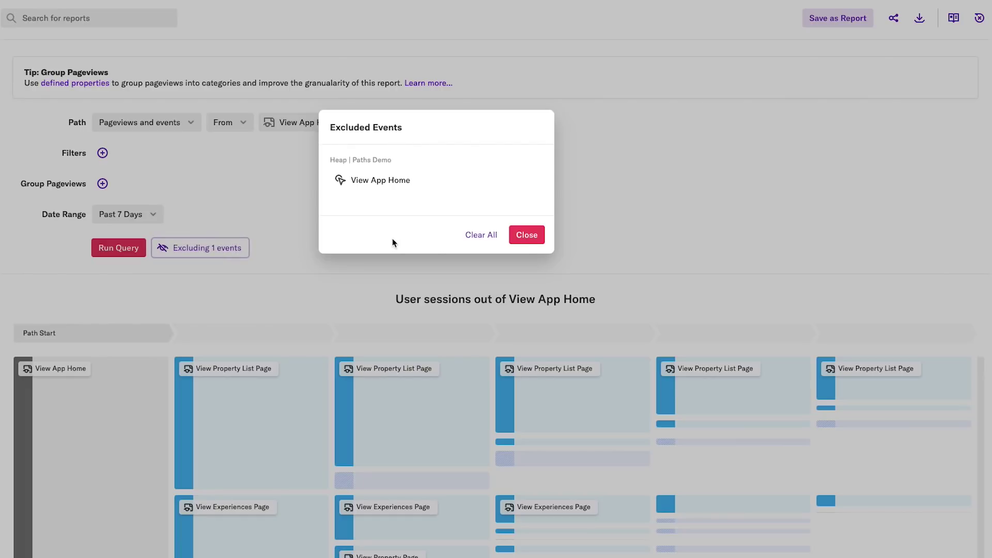
click(525, 239)
scroll(78, 315, down, 4)
scroll(78, 315, down, 1)
mouse_move(196, 292)
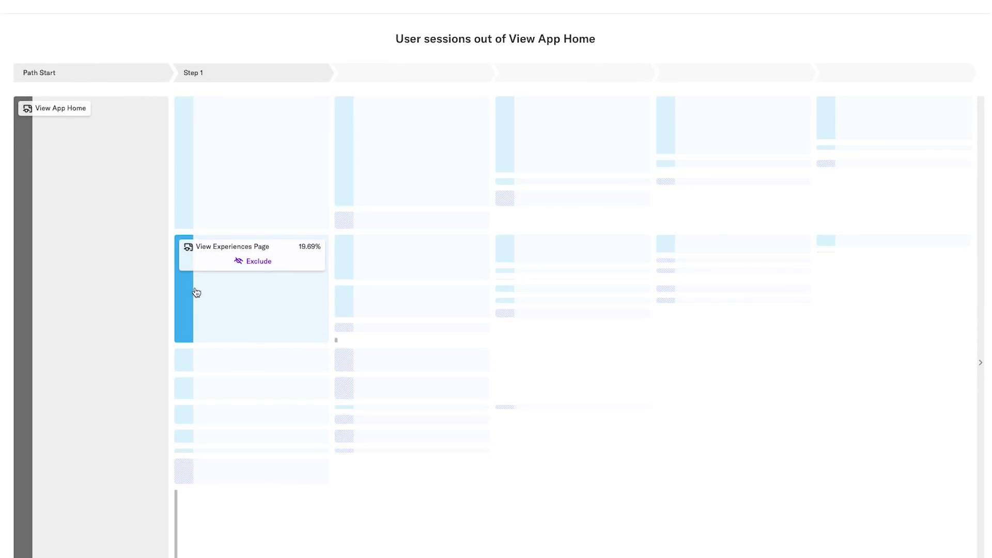
Zoom into View Experiences Page paths and exclude the Step 4 View Booking Page event.
click(231, 291)
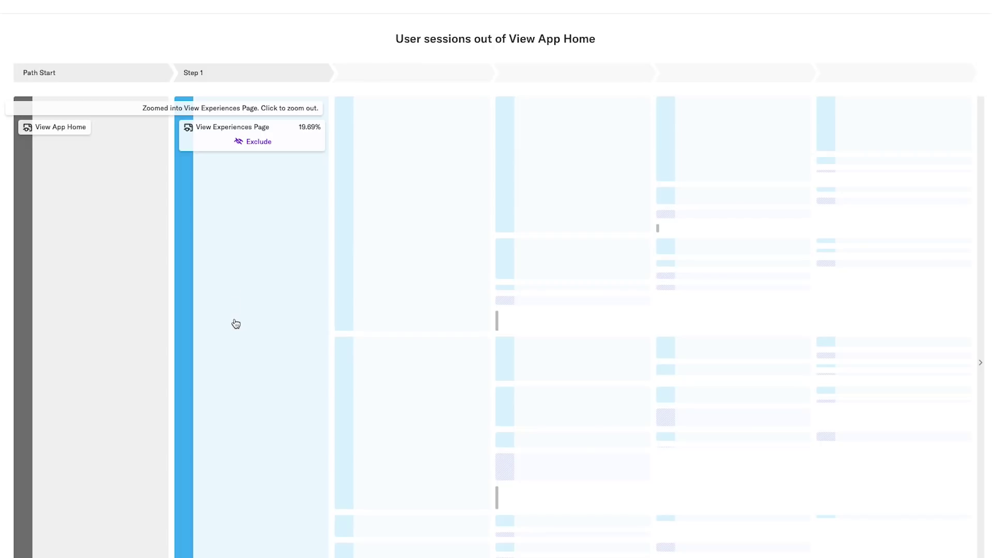
mouse_move(353, 361)
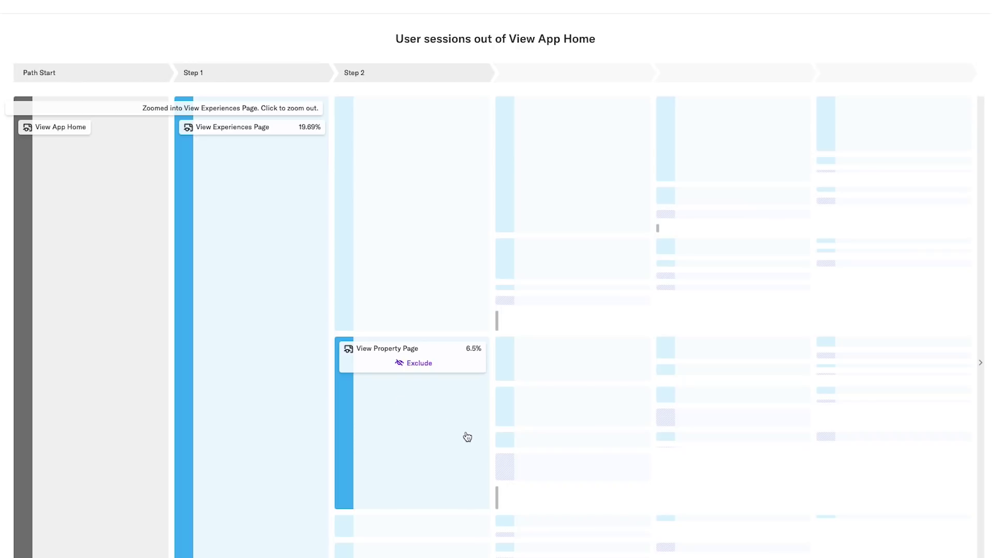
mouse_move(507, 443)
mouse_move(694, 438)
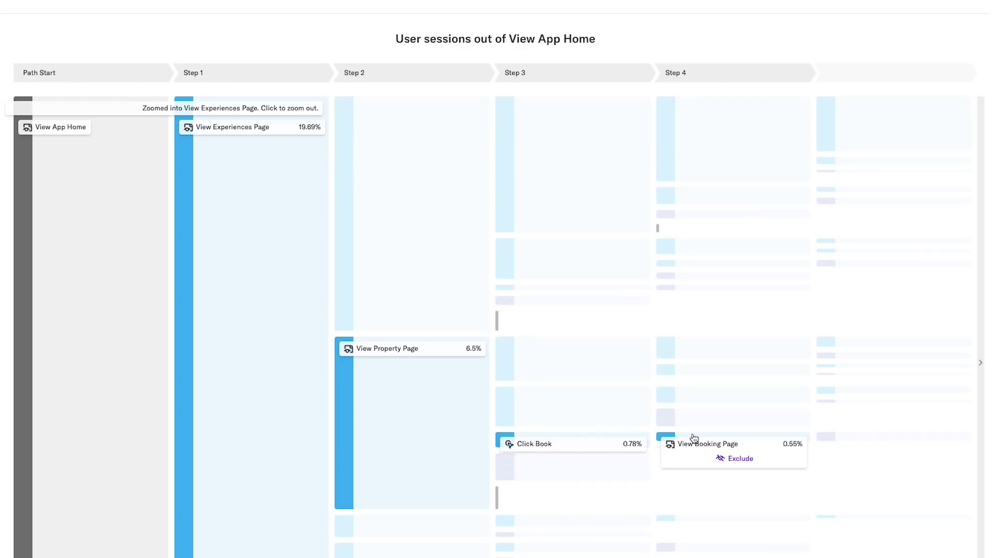
click(740, 459)
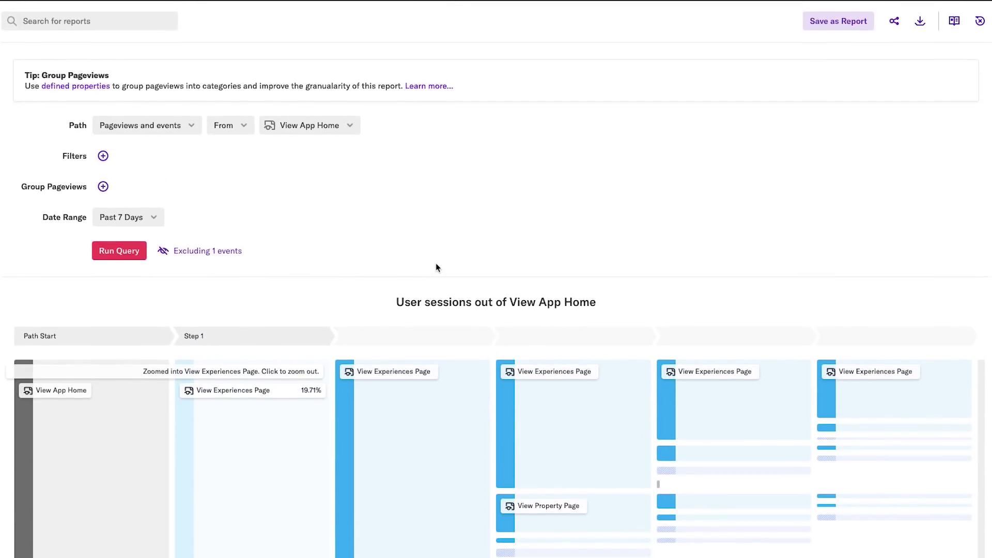
Switch the path direction to Into with Click Book as the event and rerun.
click(243, 128)
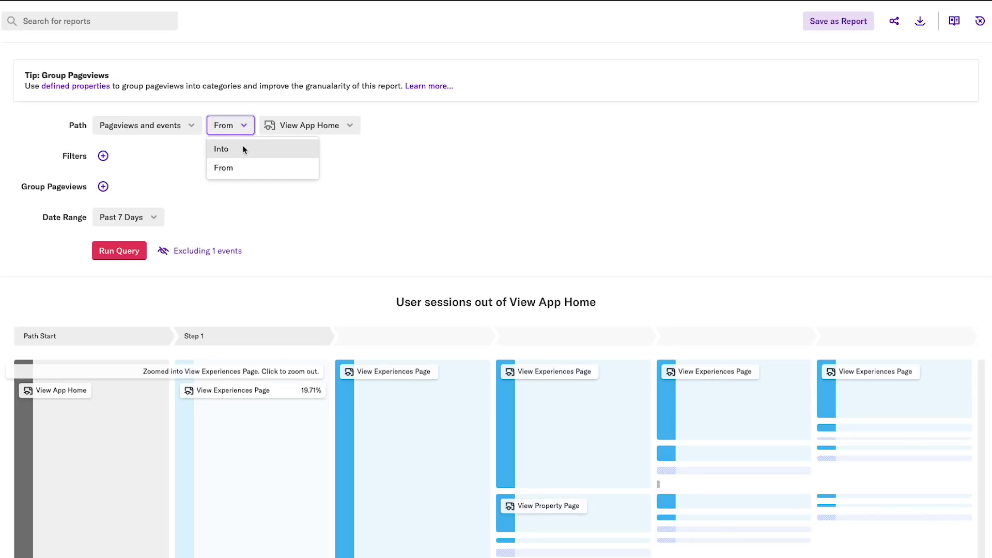
click(242, 147)
click(282, 132)
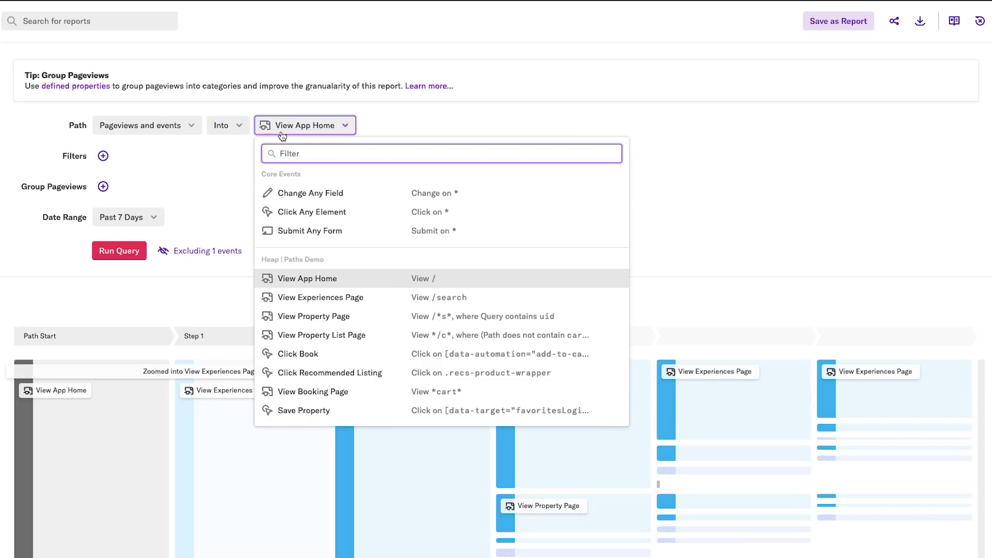
text(book)
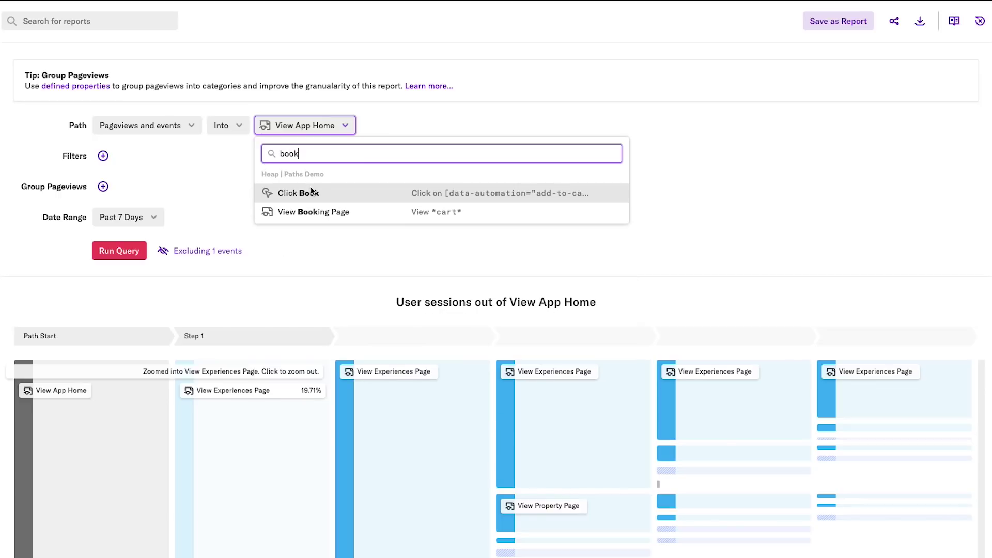
click(312, 192)
click(113, 251)
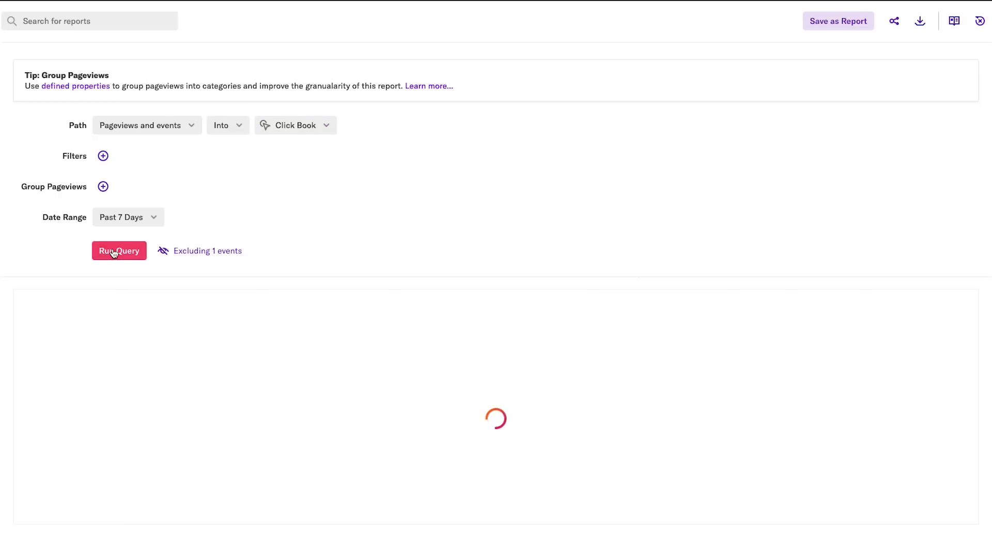
Scroll through the Click Book paths chart and inspect its nodes and Page Type cases.
scroll(934, 174, down, 1)
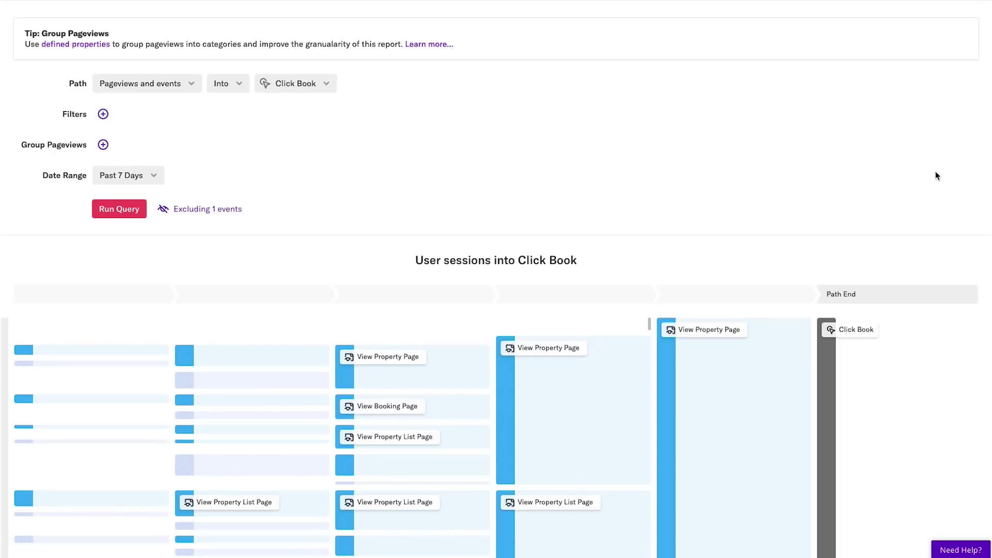
scroll(936, 176, down, 5)
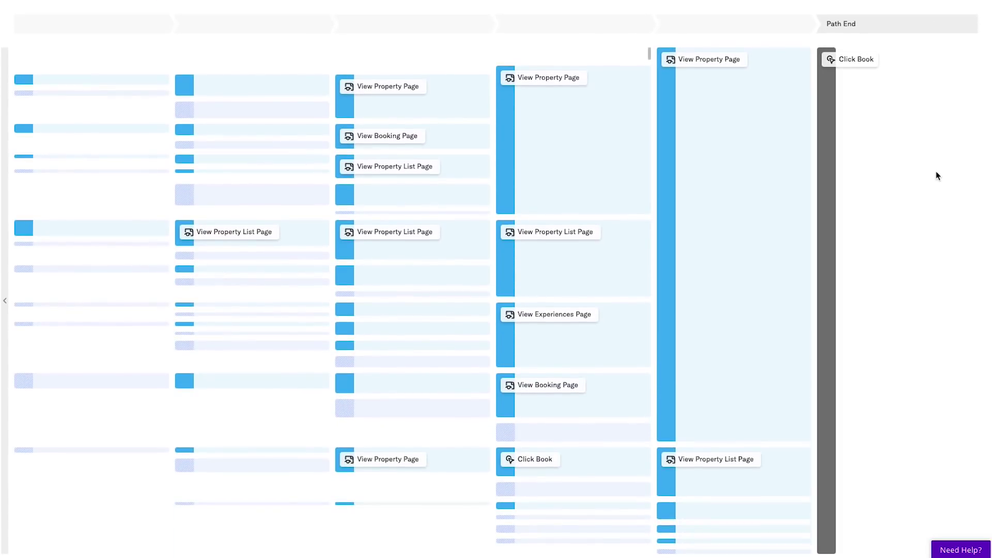
mouse_move(773, 180)
mouse_move(811, 472)
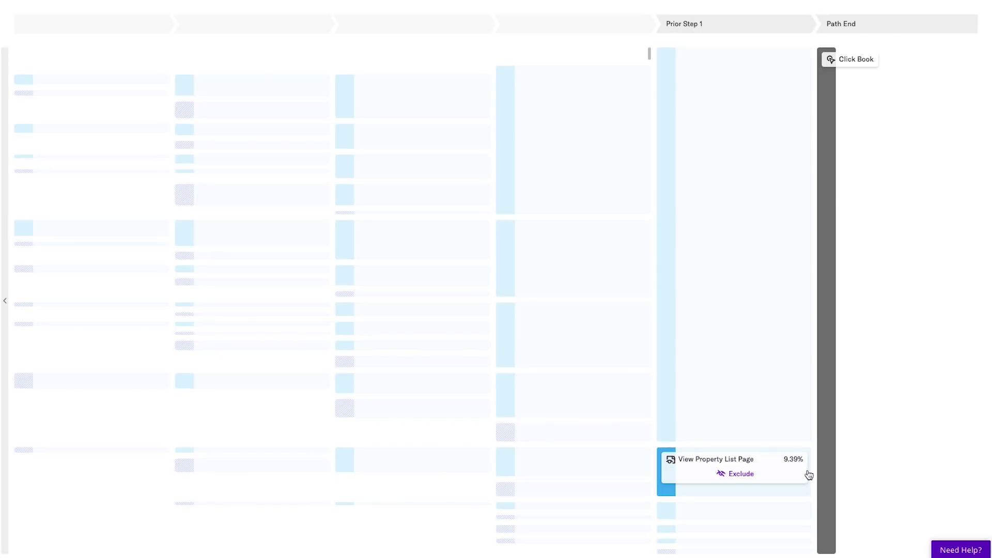
mouse_move(810, 554)
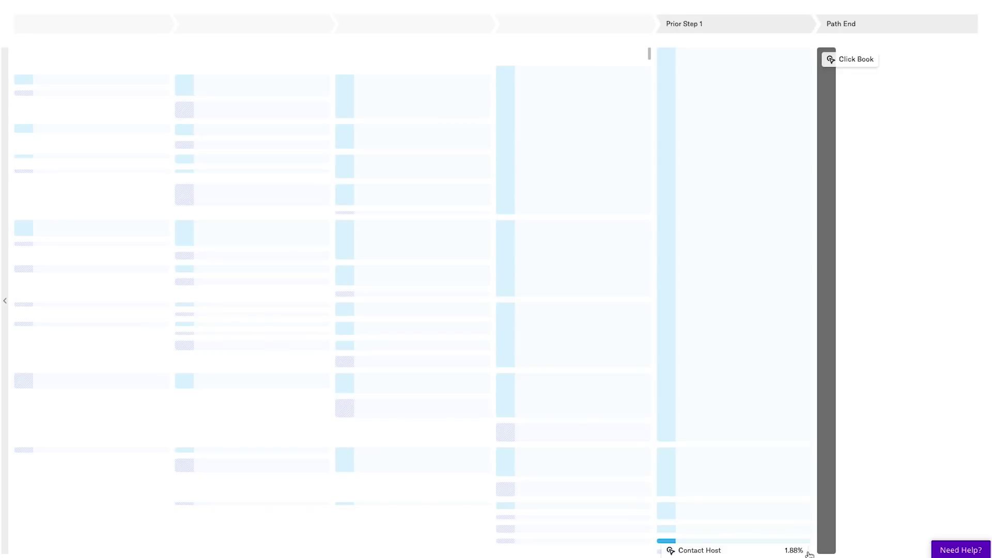
scroll(810, 554, down, 1)
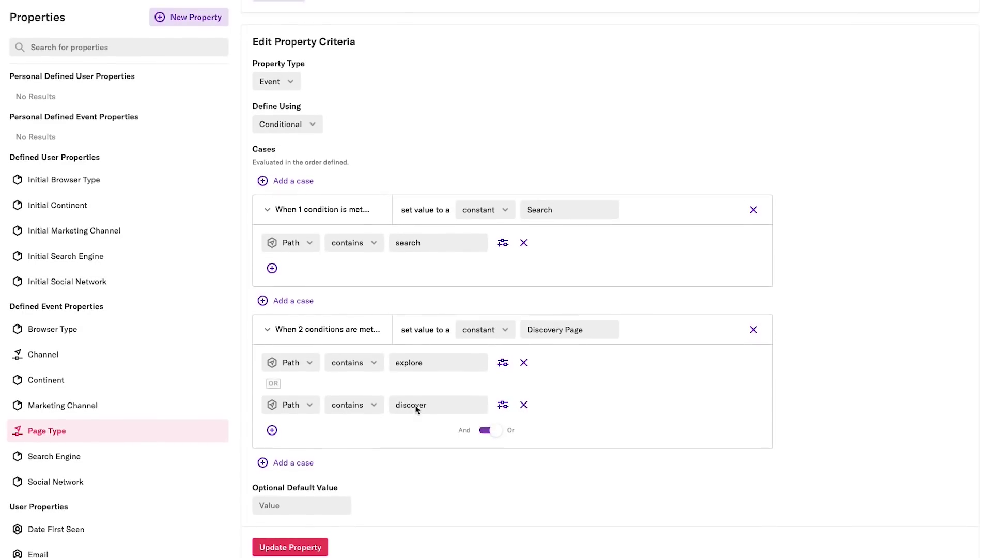
Add a third Page Type case with the condition Path contains Recommendations.
click(307, 465)
scroll(305, 471, down, 2)
click(297, 454)
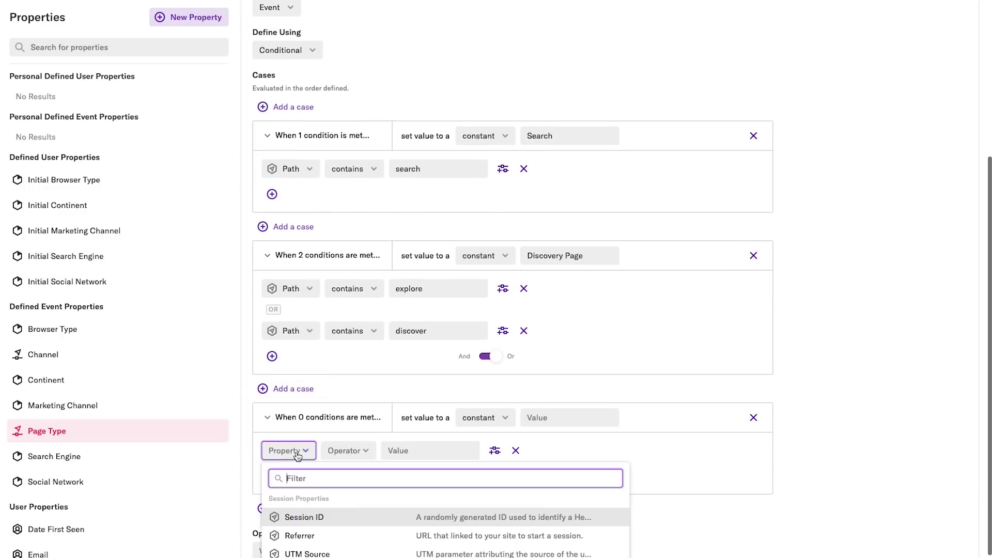
text(path)
key(Return)
text(c)
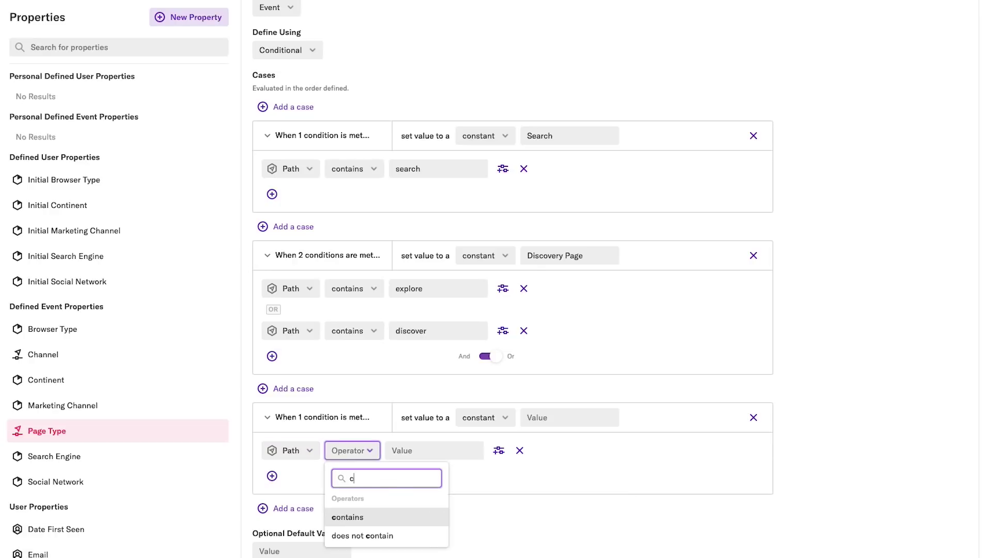
key(Return)
text(Recommendations)
Give the new case the value Recommendations and save the Page Type property.
click(589, 413)
text(Recommendations)
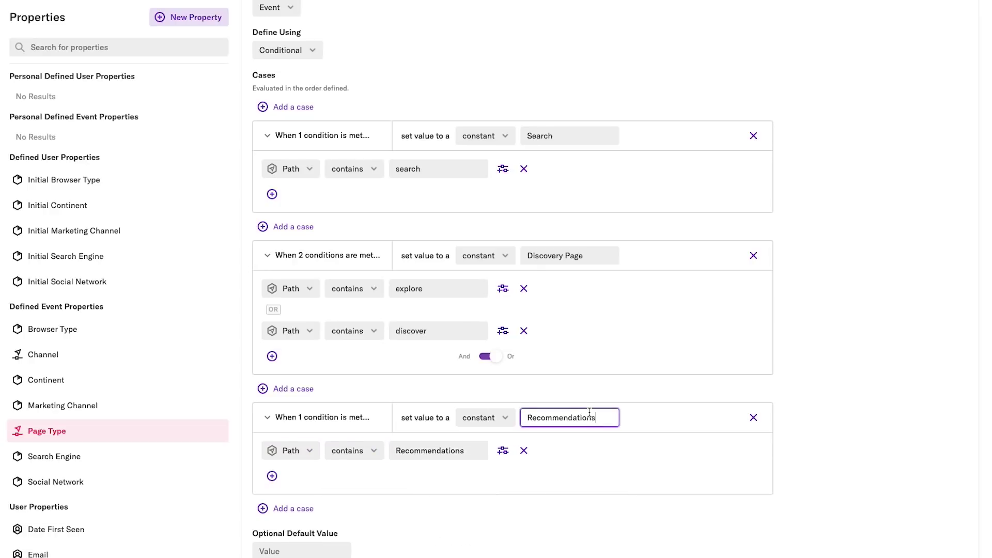
scroll(590, 413, down, 1)
click(316, 547)
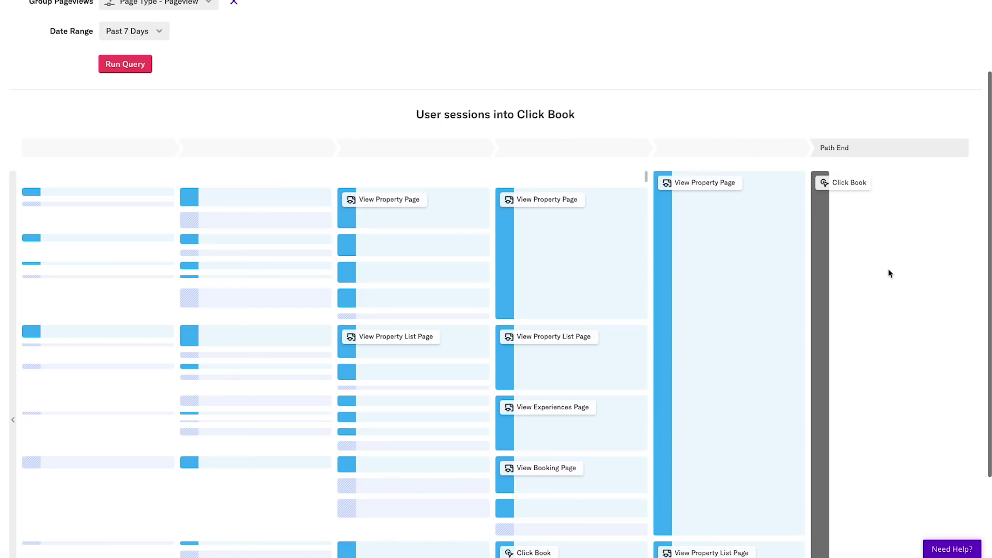
Zoom the chart into the Recommended Listings node at Prior Step 1.
scroll(890, 273, down, 2)
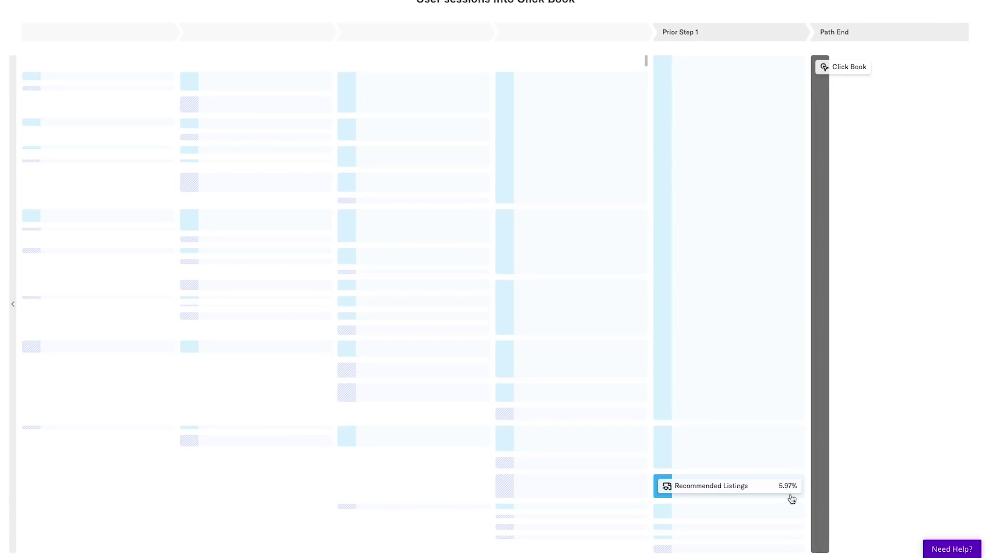
click(792, 497)
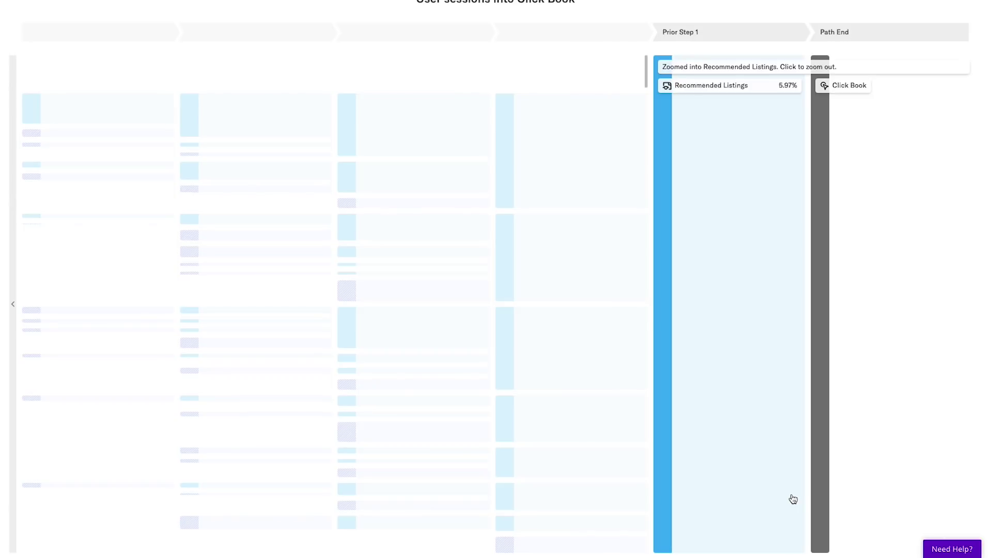